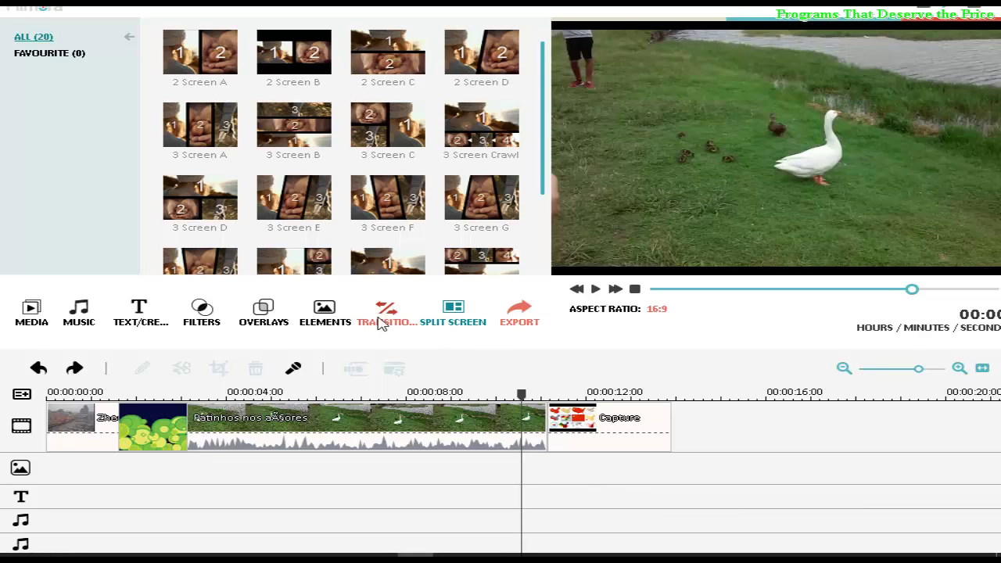
- Glance at the media album, then return to the split-screen template gallery and browse it
left_click(32, 319)
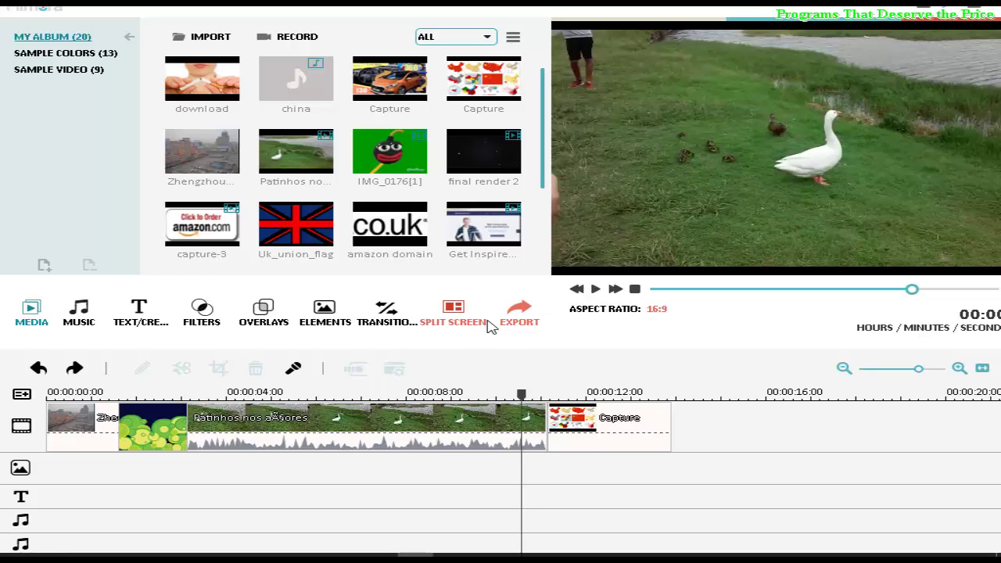
left_click(453, 309)
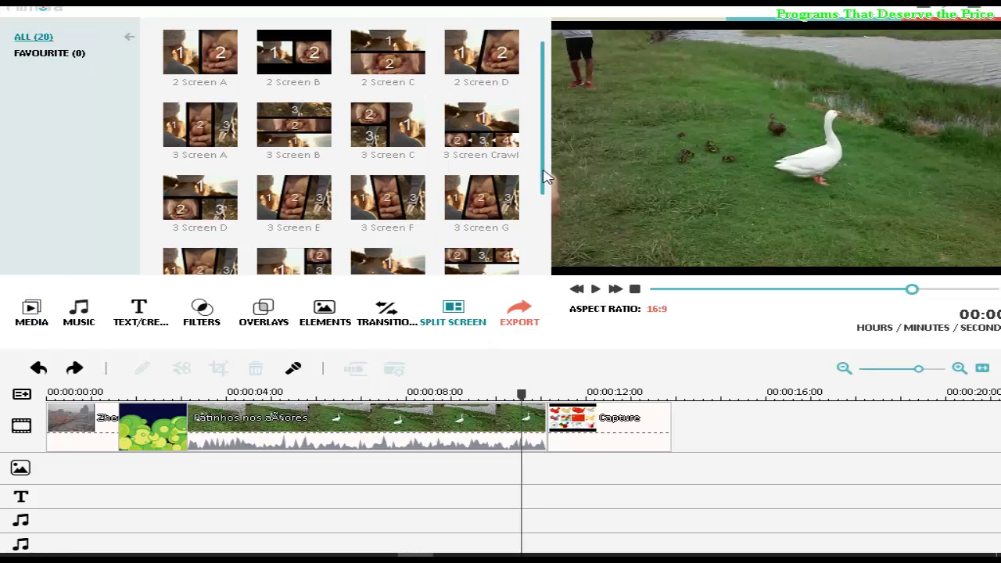
scroll(545, 212, "down", 2)
scroll(545, 212, "down", 1)
scroll(533, 195, "up", 3)
left_click_drag(539, 168, 545, 172)
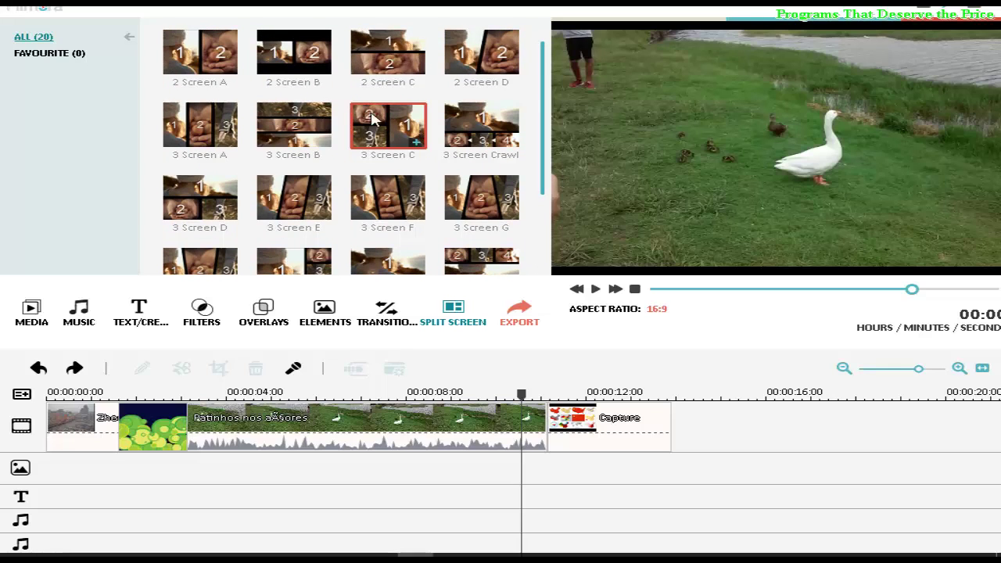
- Preview the 3 Screen C, Crawl, G, E, D, 4 Screen E and 6 Screen layouts
left_click(303, 117)
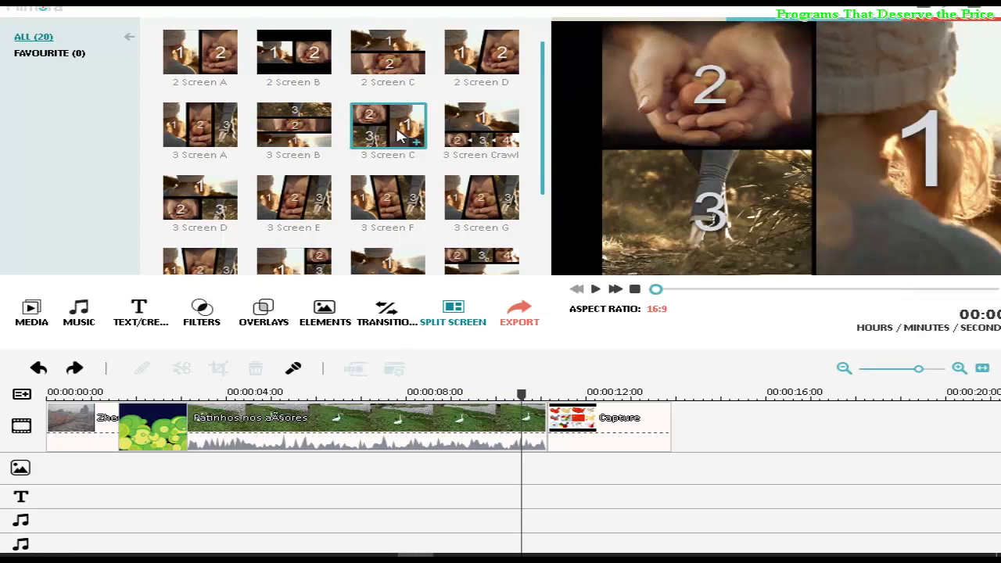
left_click(491, 133)
left_click(486, 193)
left_click(292, 194)
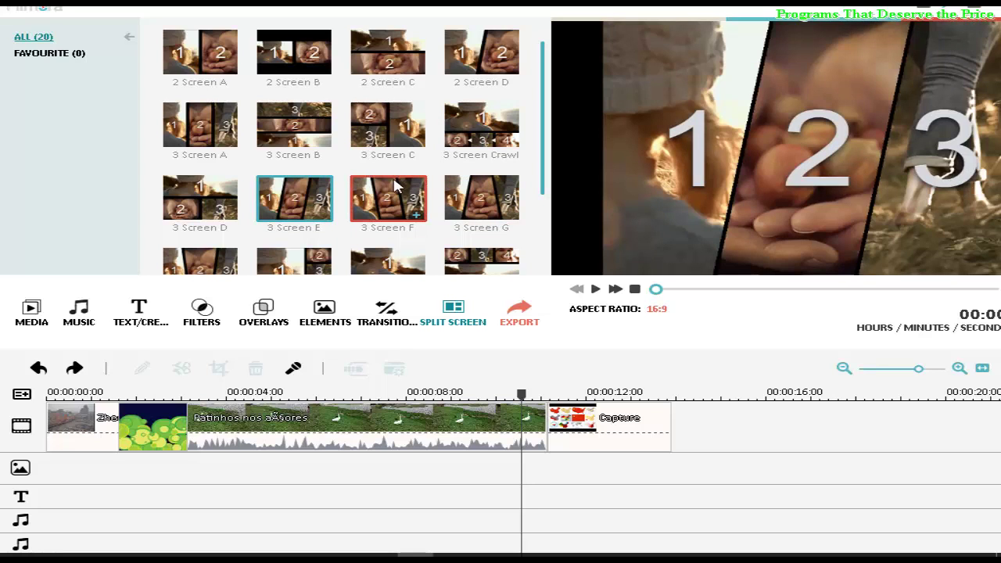
left_click(211, 204)
scroll(211, 205, "down", 2)
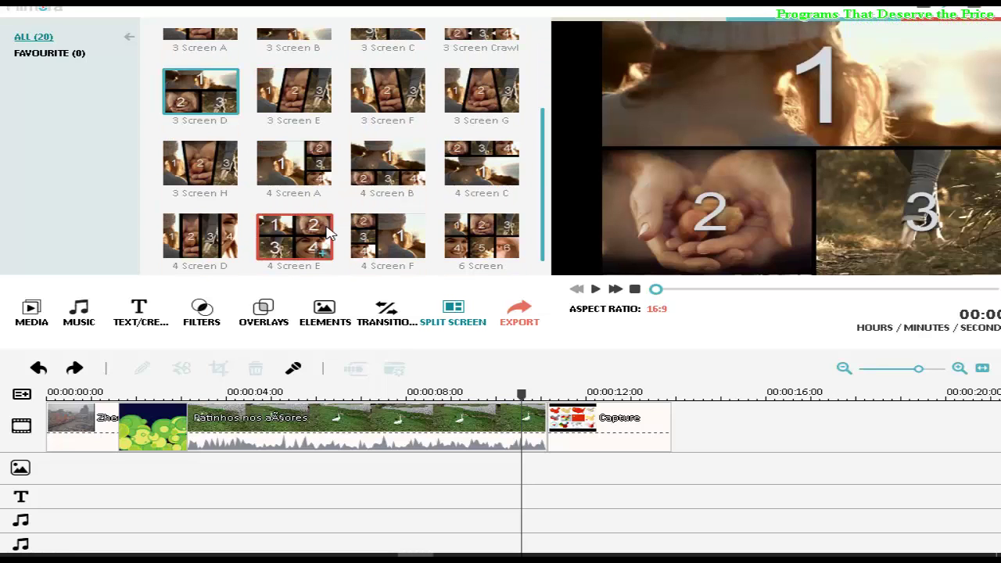
left_click(293, 238)
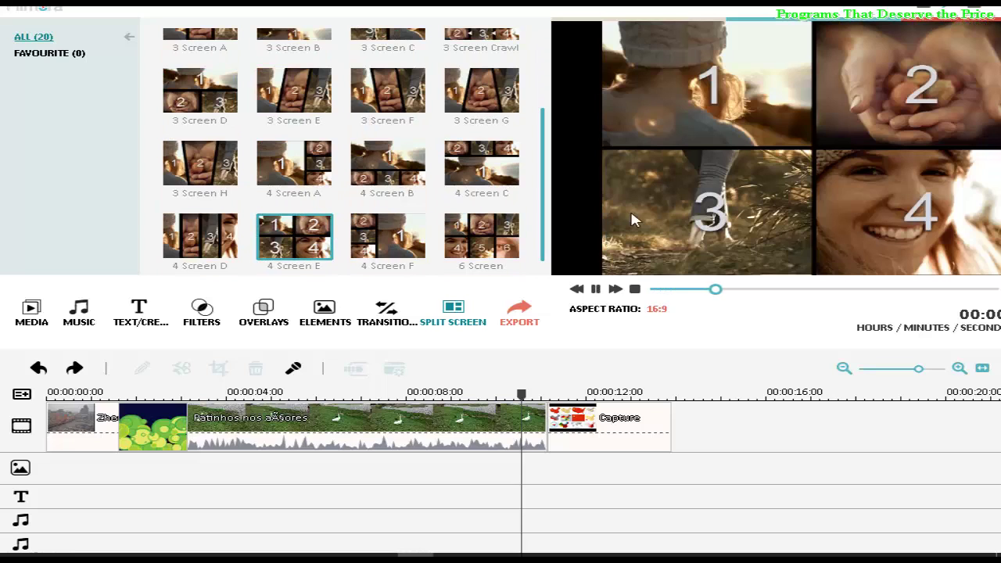
left_click(481, 239)
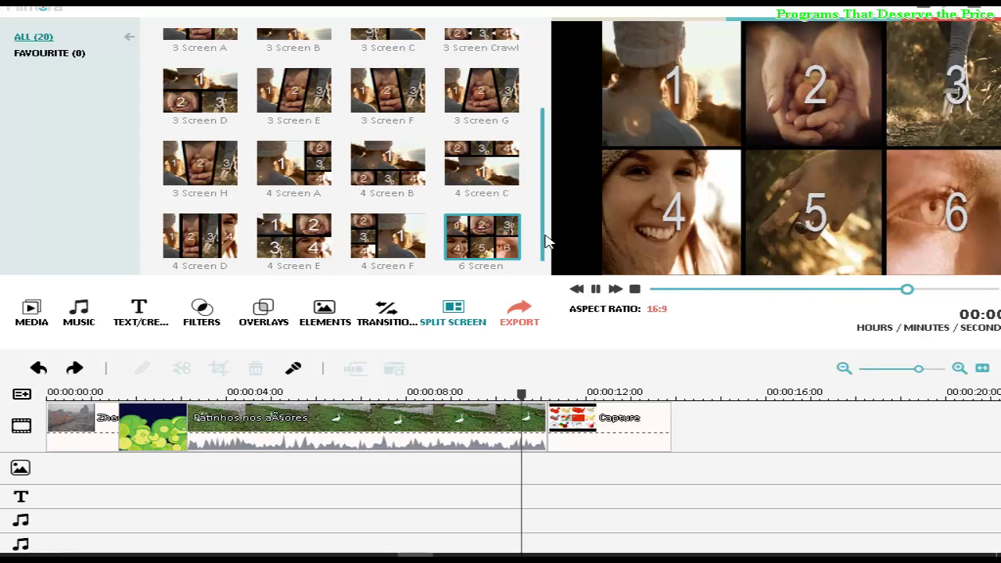
- Select the 3 Screen G layout and move the playhead toward the end of the Capture clip
scroll(549, 231, "up", 1)
scroll(550, 219, "up", 4)
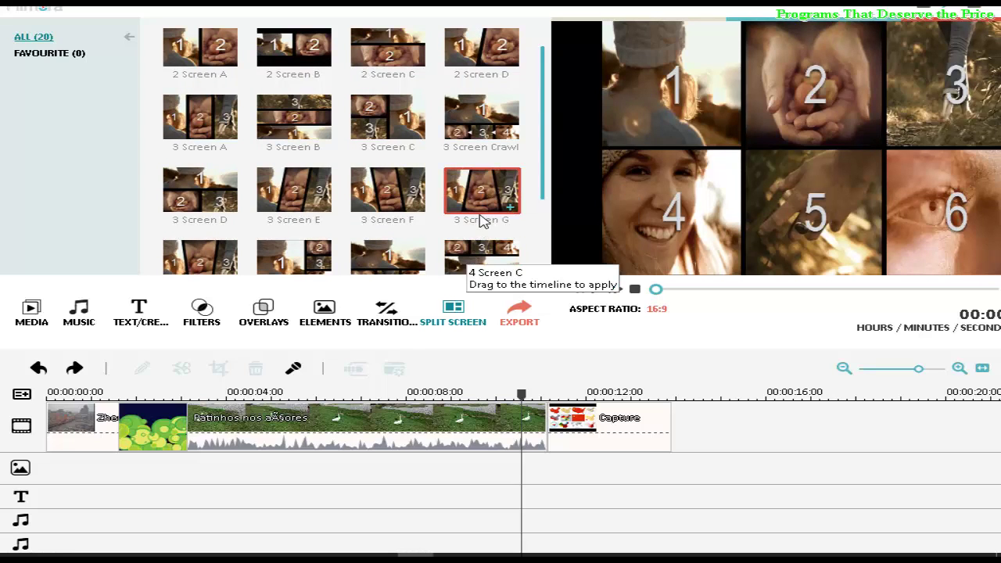
left_click(470, 200)
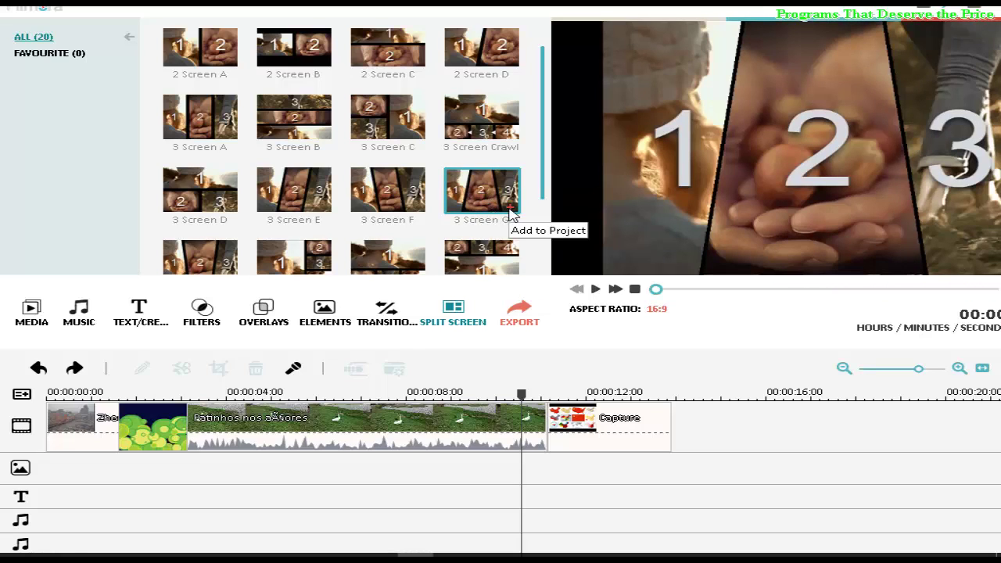
left_click_drag(521, 395, 675, 405)
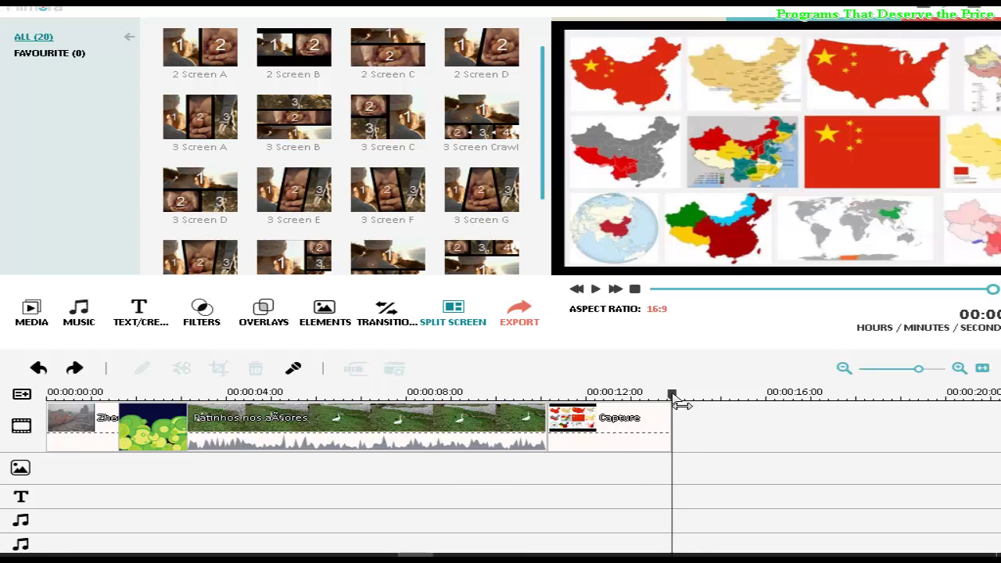
- Set the playhead exactly at Capture's end and add 3 Screen G to the timeline there
mouse_move(676, 403)
left_mouse_down()
mouse_move(660, 404)
mouse_move(680, 407)
left_mouse_up()
left_click(475, 190)
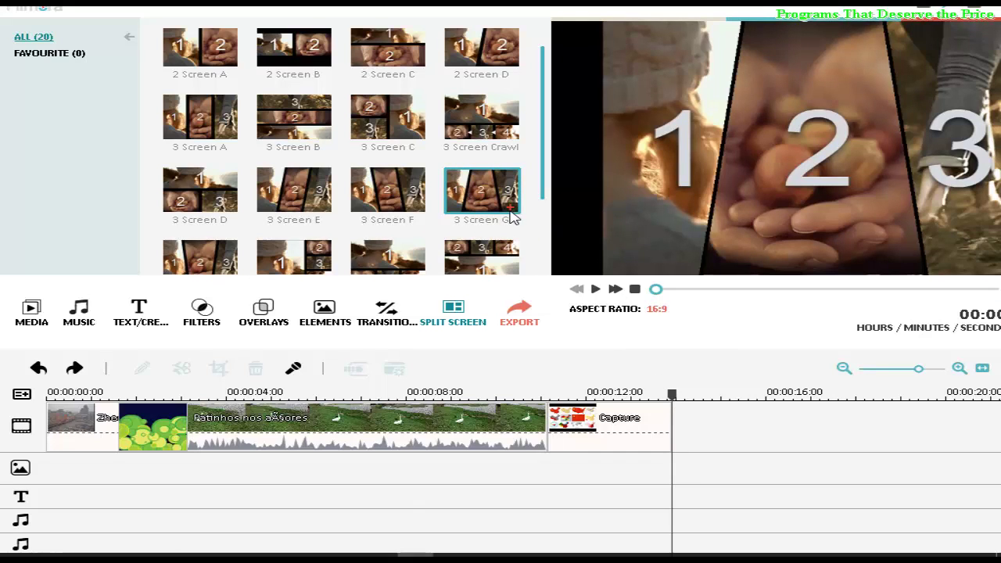
left_click(509, 211)
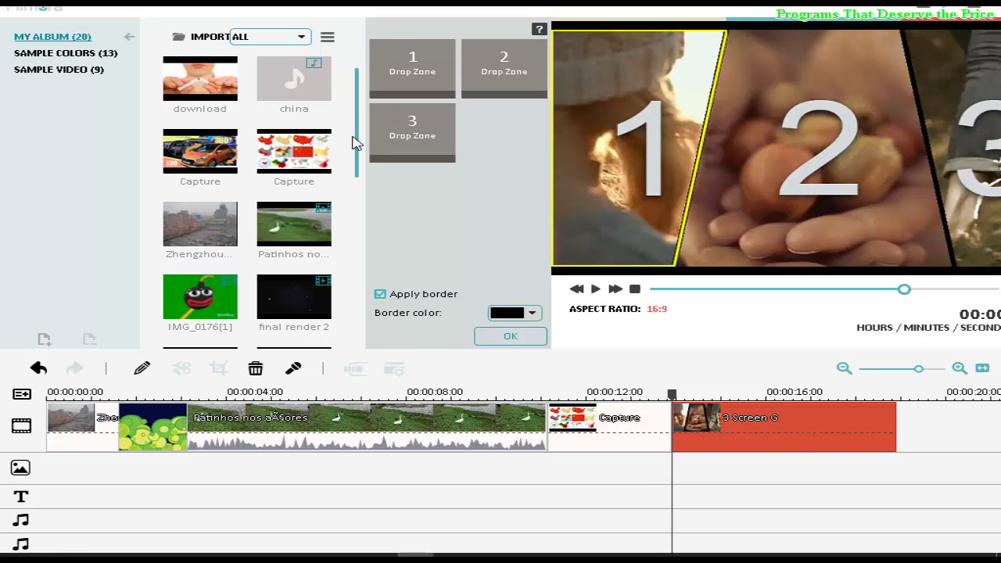
- Fill zones 1-3 with the cigarette image, goose video and final render 2, mute zone 2, and apply
mouse_move(355, 153)
left_mouse_down()
mouse_move(352, 219)
mouse_move(360, 146)
left_mouse_up()
left_click_drag(201, 85, 410, 68)
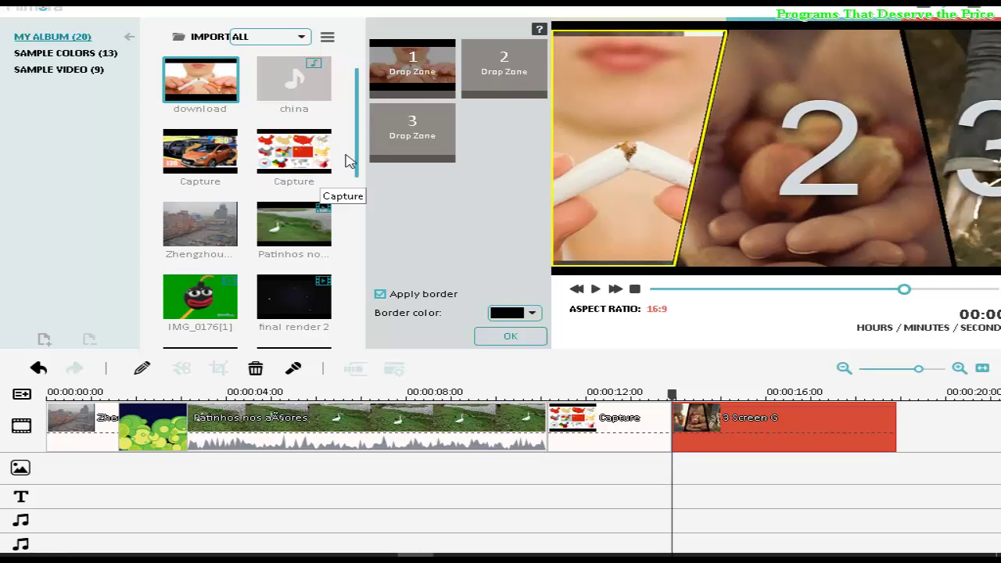
left_click_drag(358, 161, 504, 72)
scroll(361, 194, "down", 2)
left_click(301, 182)
left_click_drag(301, 181, 422, 139)
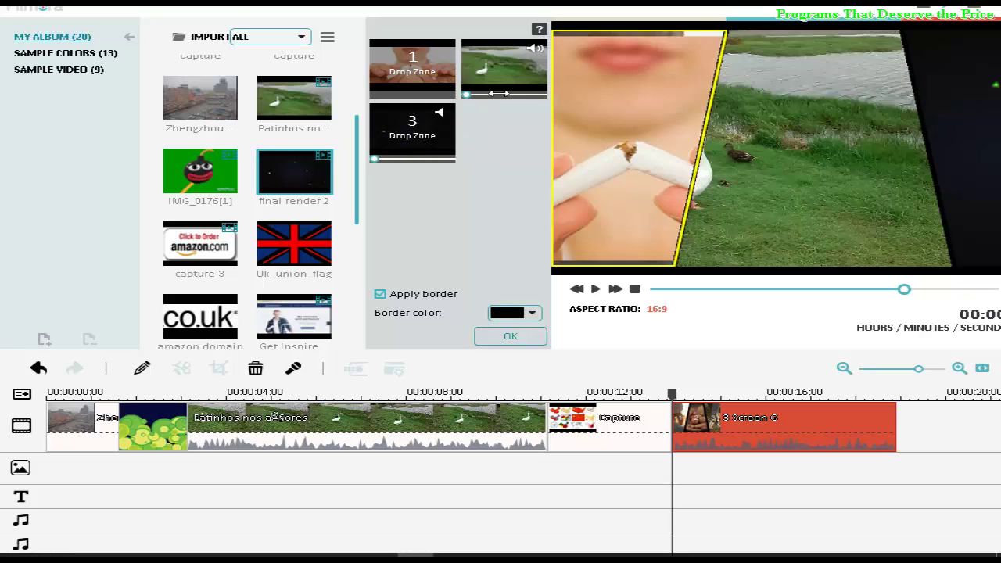
left_click(534, 50)
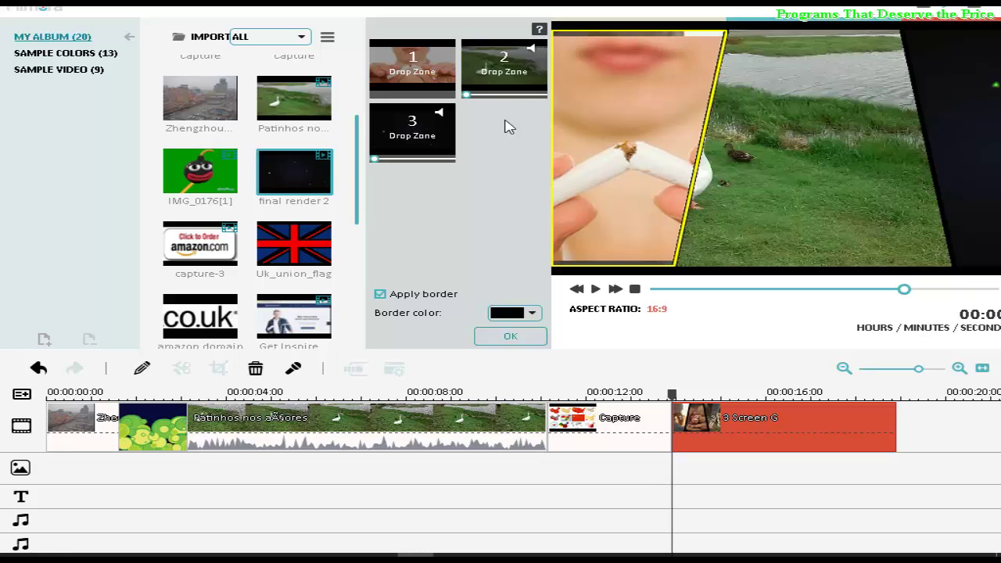
left_click(509, 337)
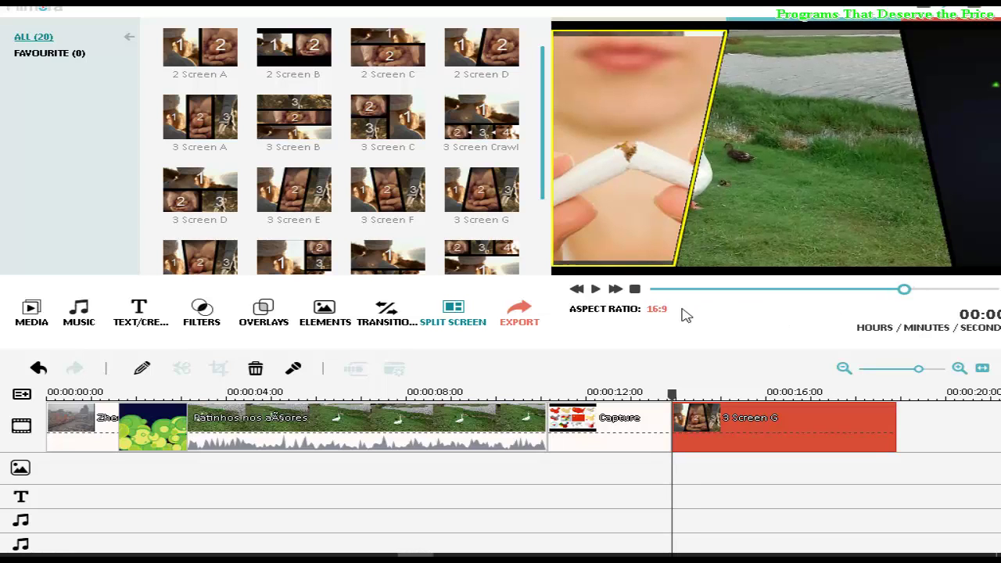
- Play back and lengthen the 3 Screen G clip, then delete it from the timeline
left_click(596, 291)
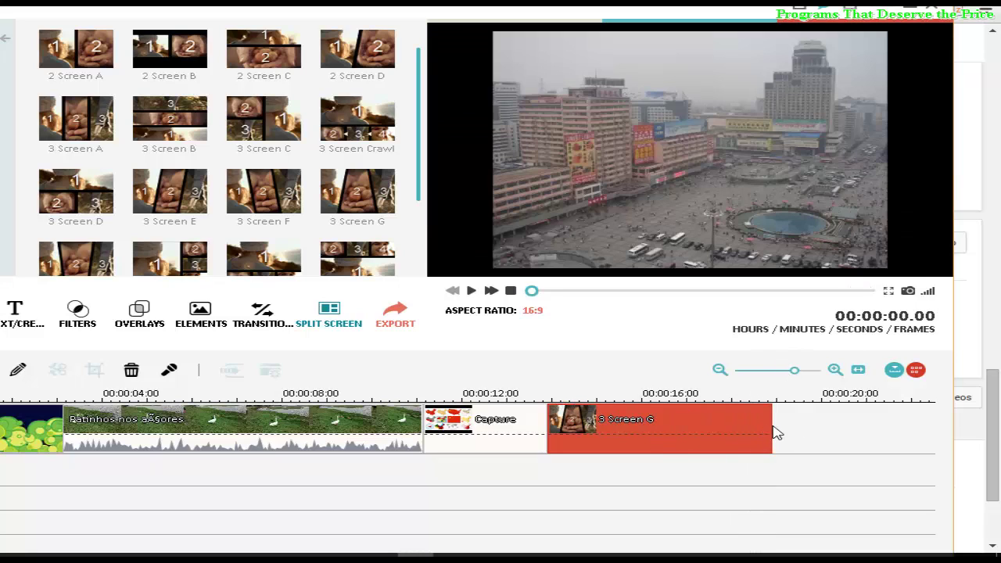
left_click_drag(786, 437, 894, 431)
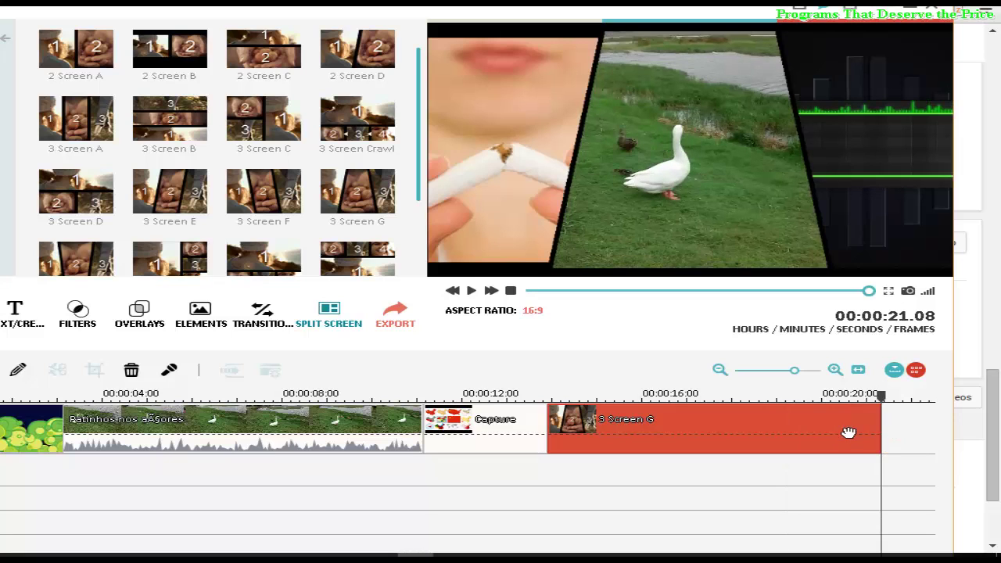
left_click_drag(881, 396, 548, 419)
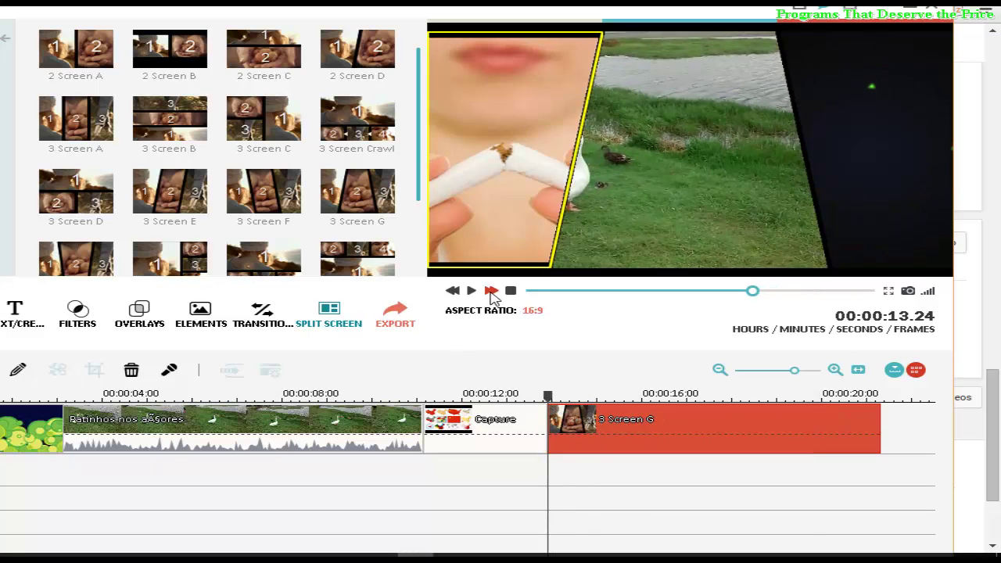
left_click(469, 292)
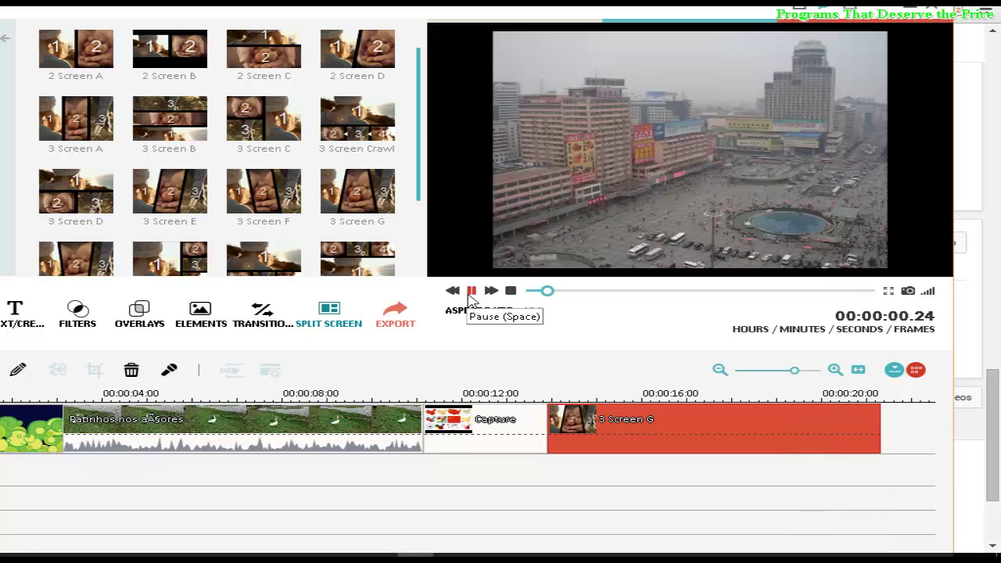
left_click(472, 291)
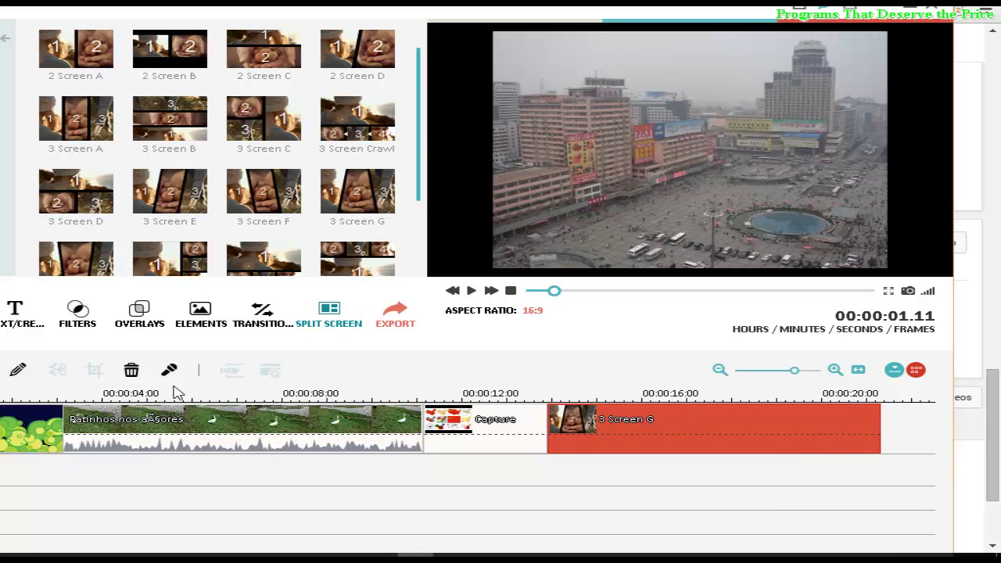
left_click(143, 369)
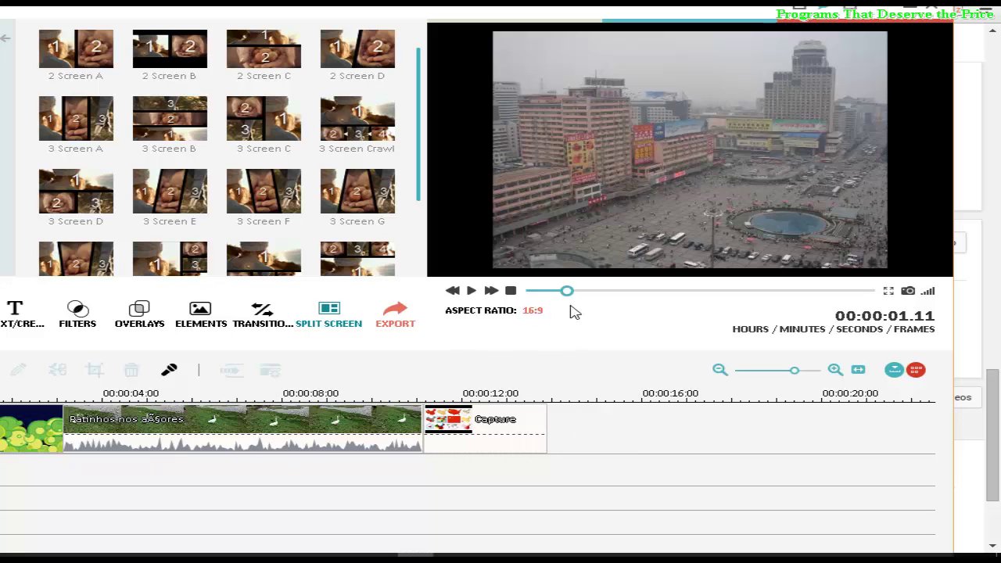
- Move the playhead to the end of Capture and add a 3 Screen G split screen there
left_click_drag(573, 293, 776, 290)
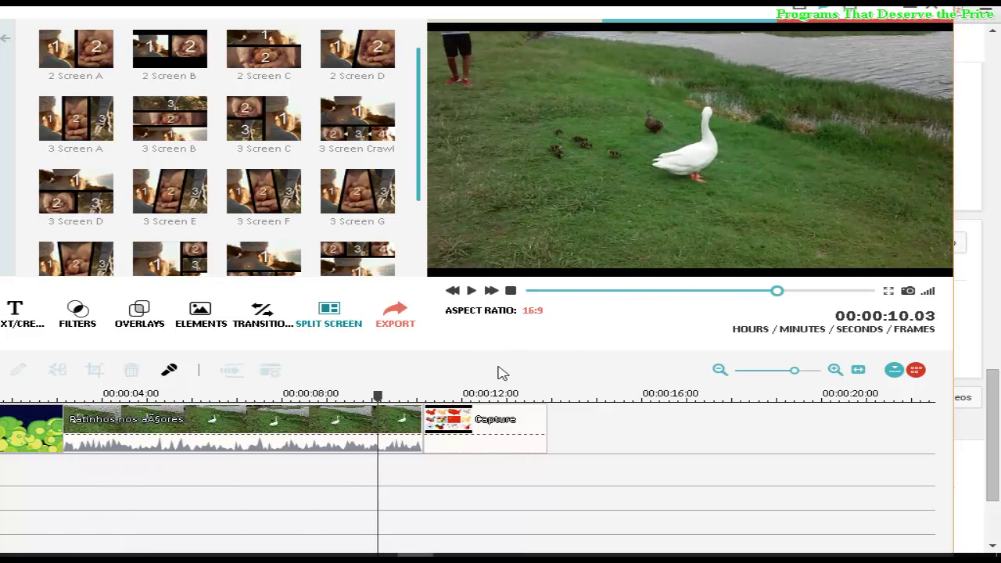
left_click_drag(381, 407, 556, 409)
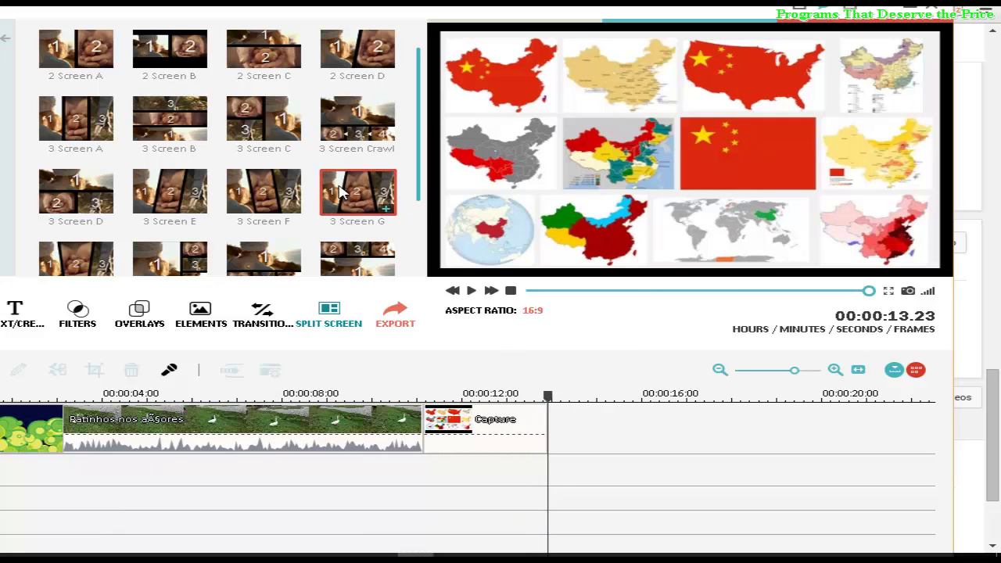
left_click(387, 210)
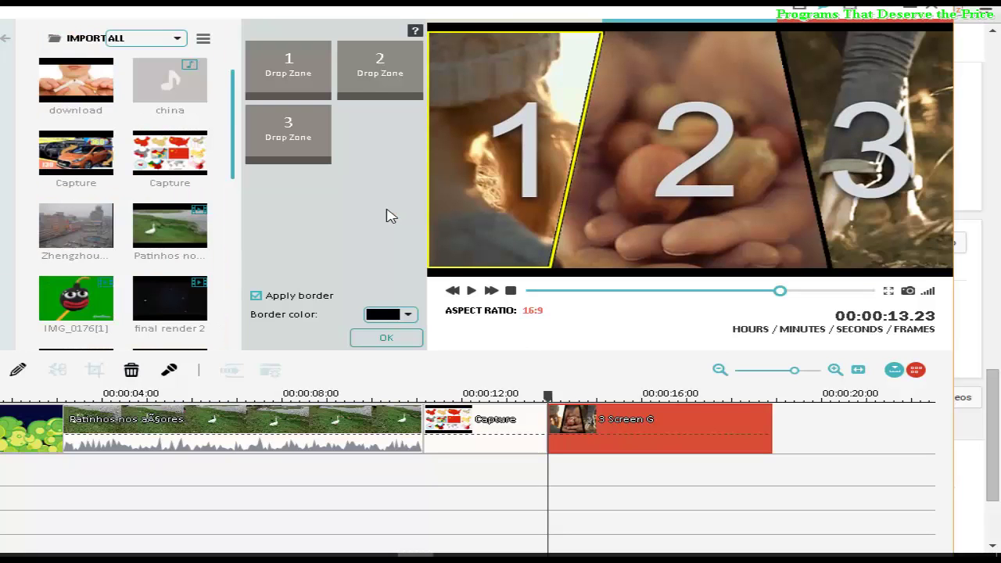
- Fill the three zones with the cigarette image, goose video and final render 2, then confirm
left_click_drag(69, 91, 283, 74)
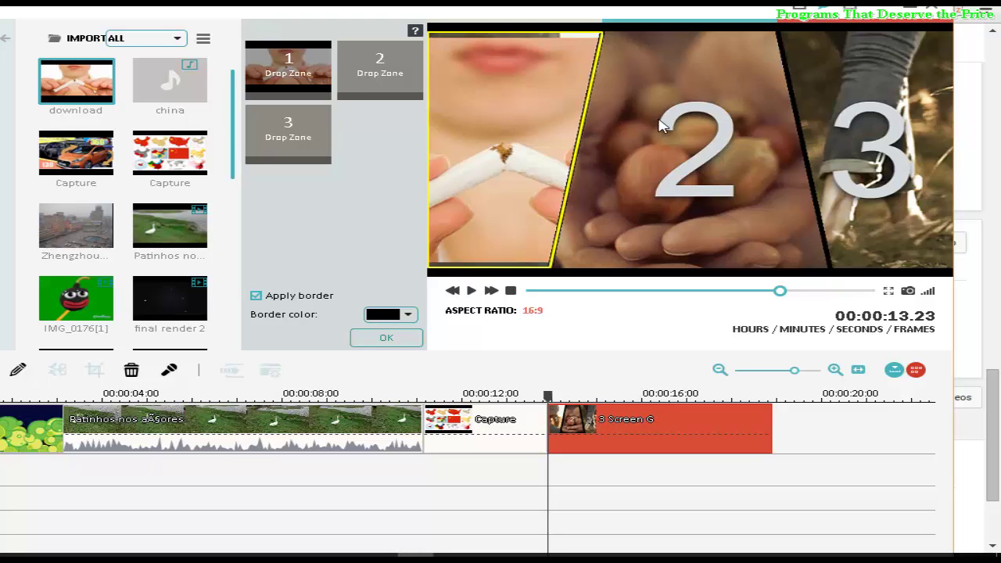
left_click_drag(167, 235, 378, 77)
left_click_drag(161, 309, 305, 129)
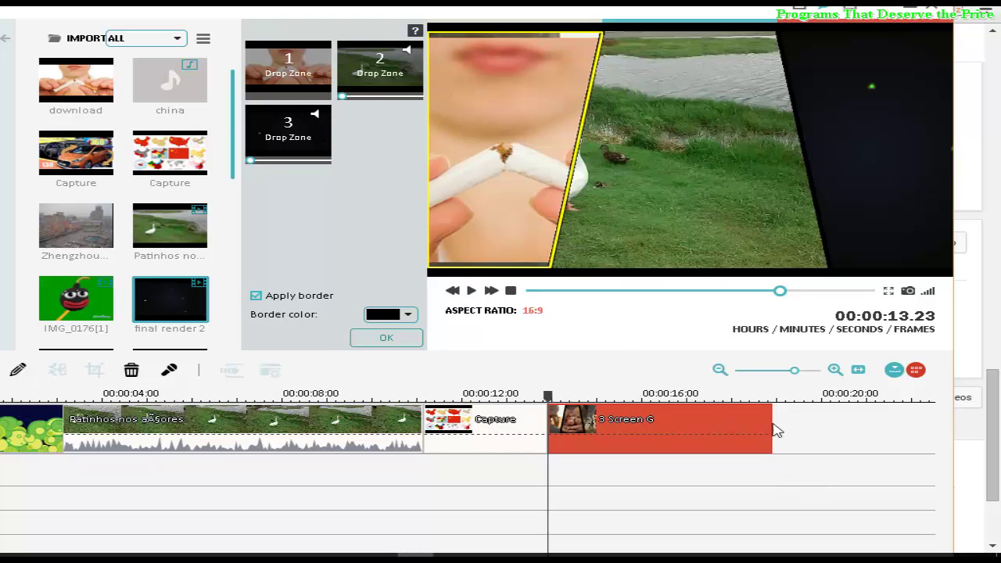
left_click(368, 340)
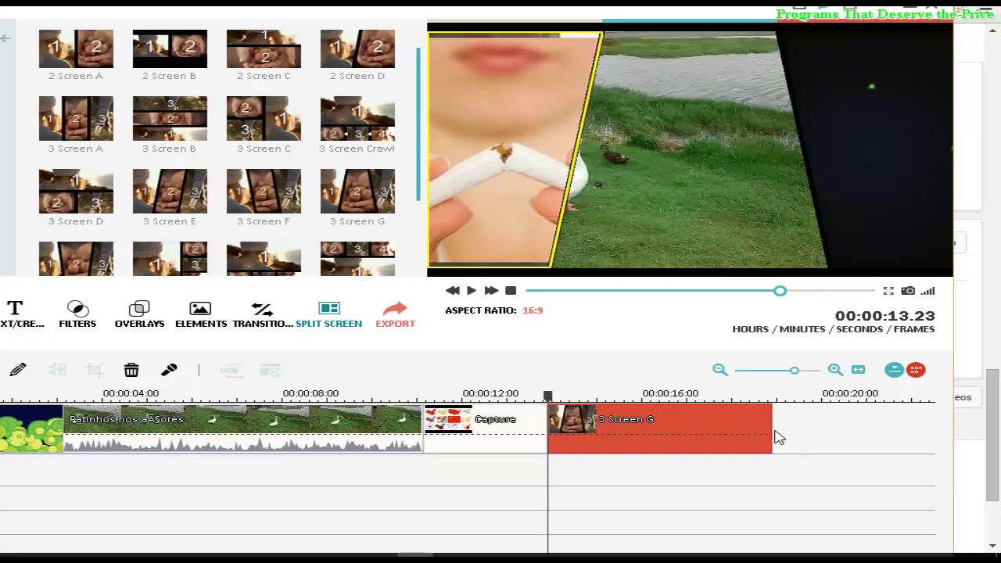
- Extend the 3 Screen G clip to about 00:00:34 and play it, scrubbing toward its end
left_click_drag(776, 443, 860, 453)
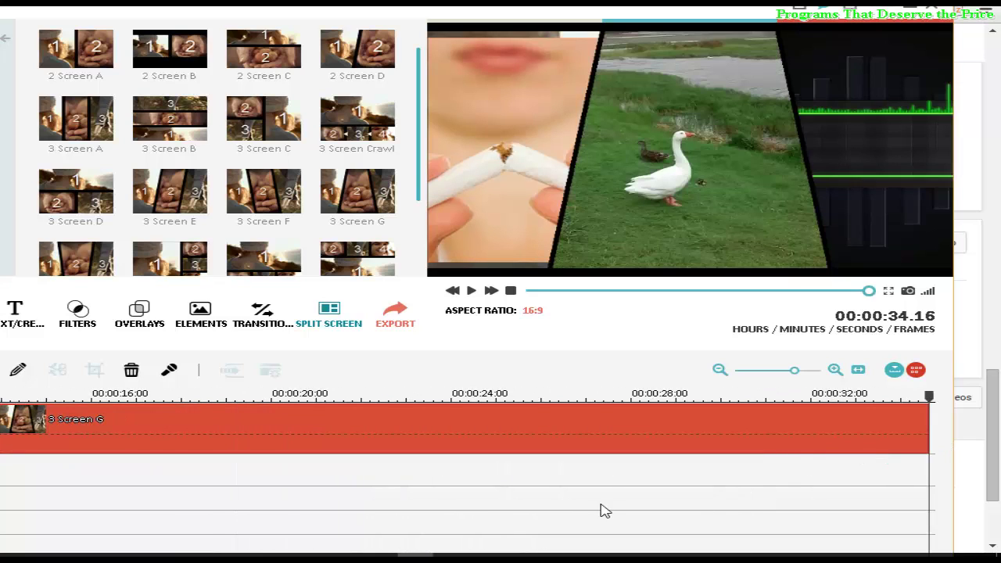
left_click(471, 292)
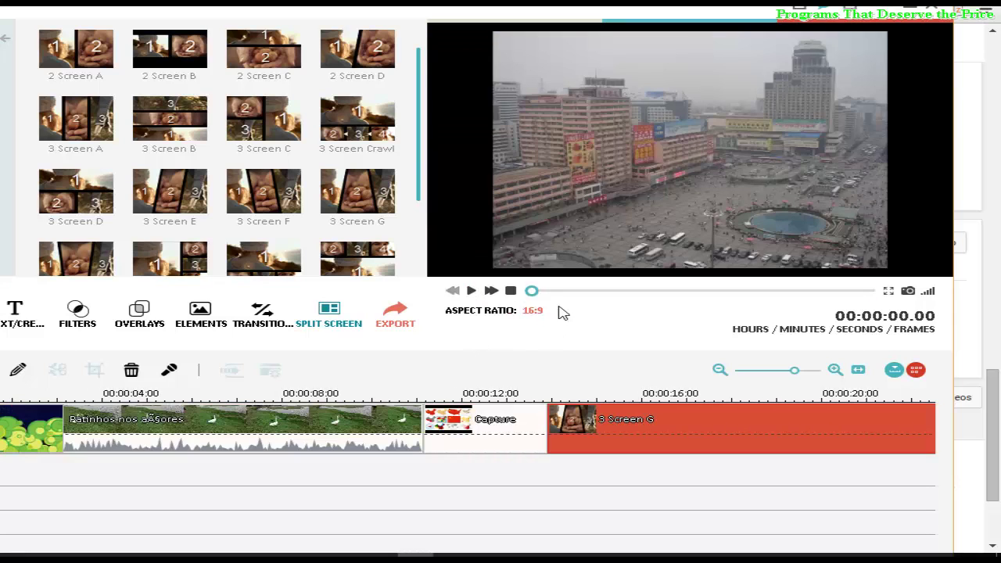
left_click_drag(532, 291, 689, 309)
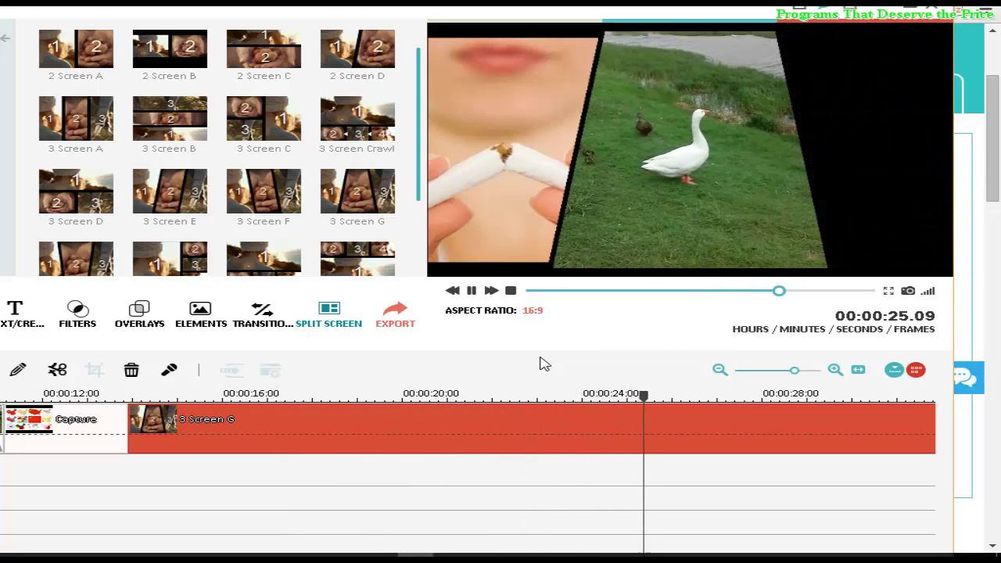
- Replay the split screen from about 00:00:22, pause, then switch to the Wondershare store pricing page
left_click(472, 291)
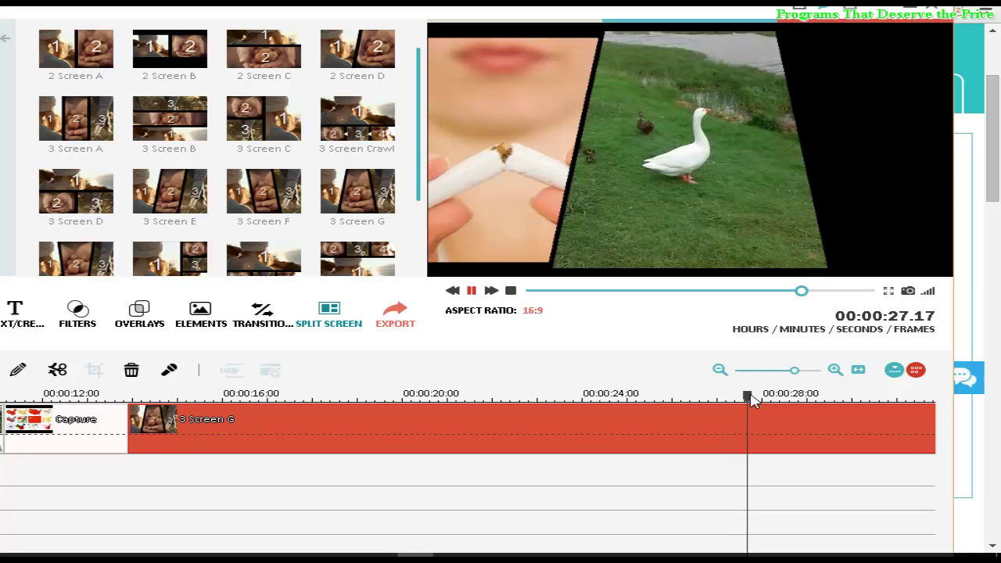
left_click_drag(746, 396, 505, 415)
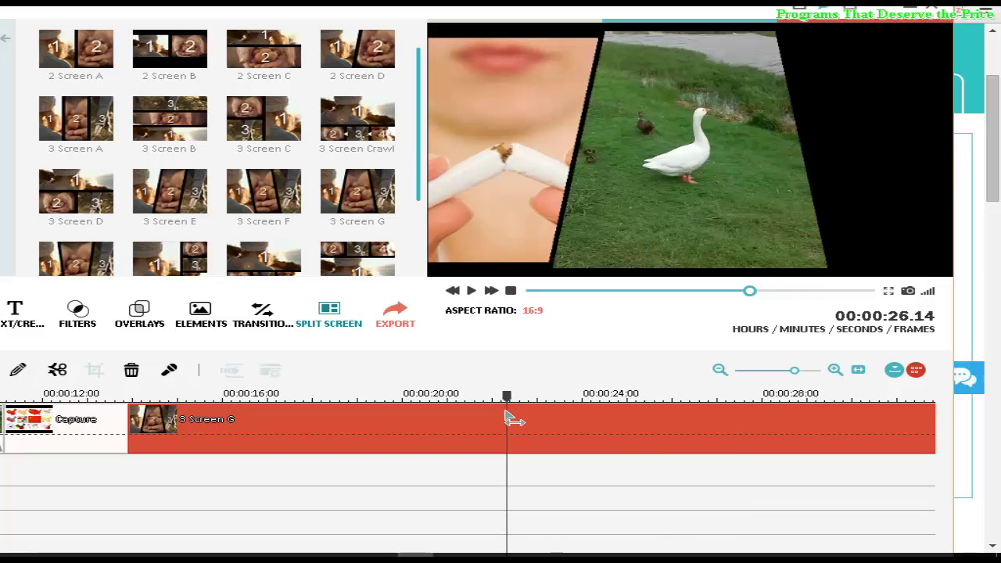
left_click(471, 291)
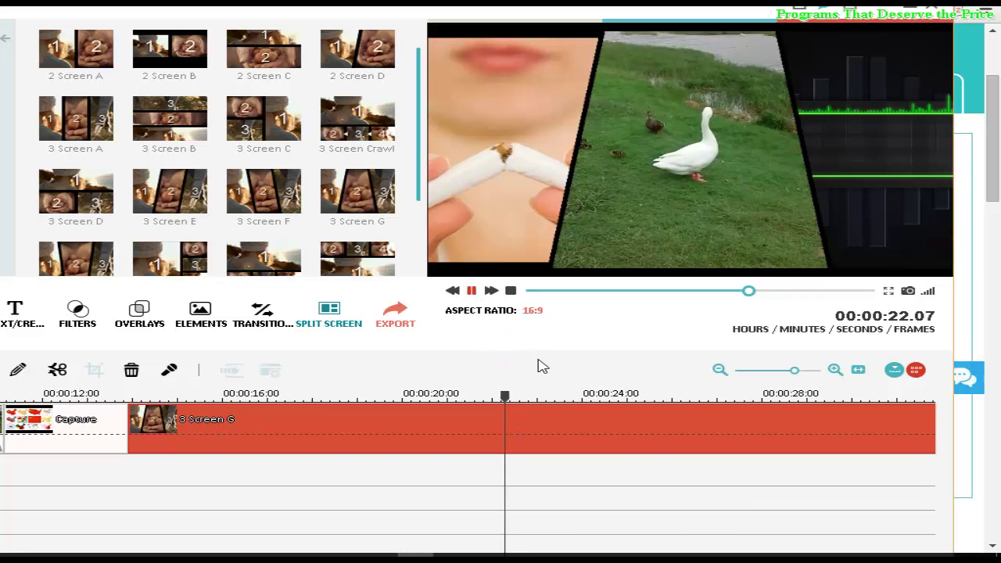
key("space")
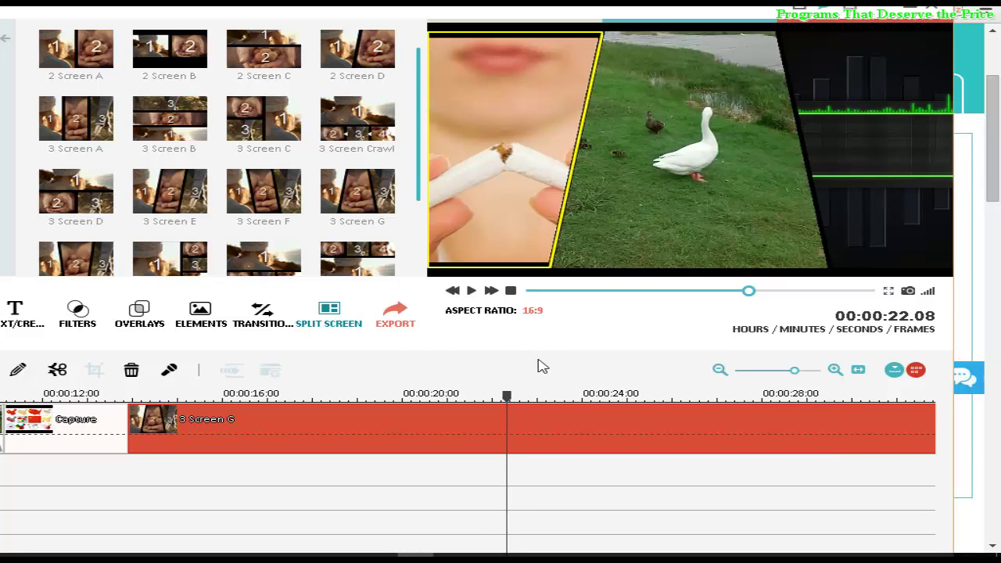
left_click(473, 291)
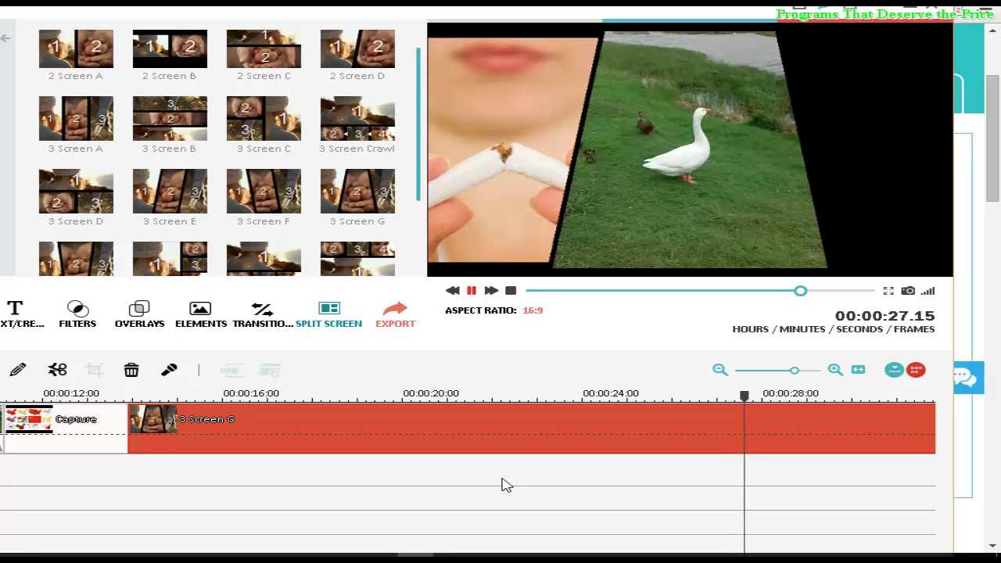
key("space")
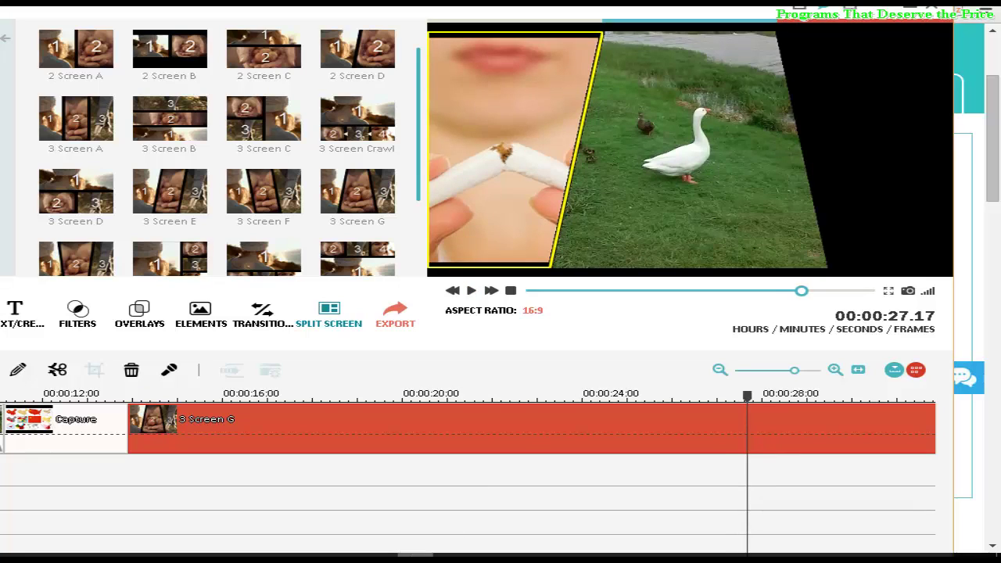
key("alt+Tab")
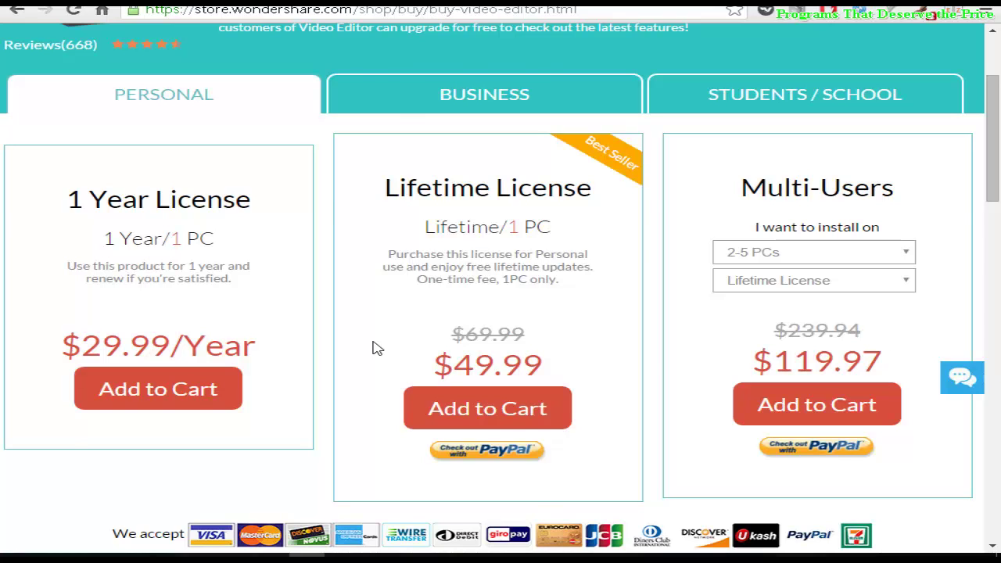
scroll(373, 348, "up", 1)
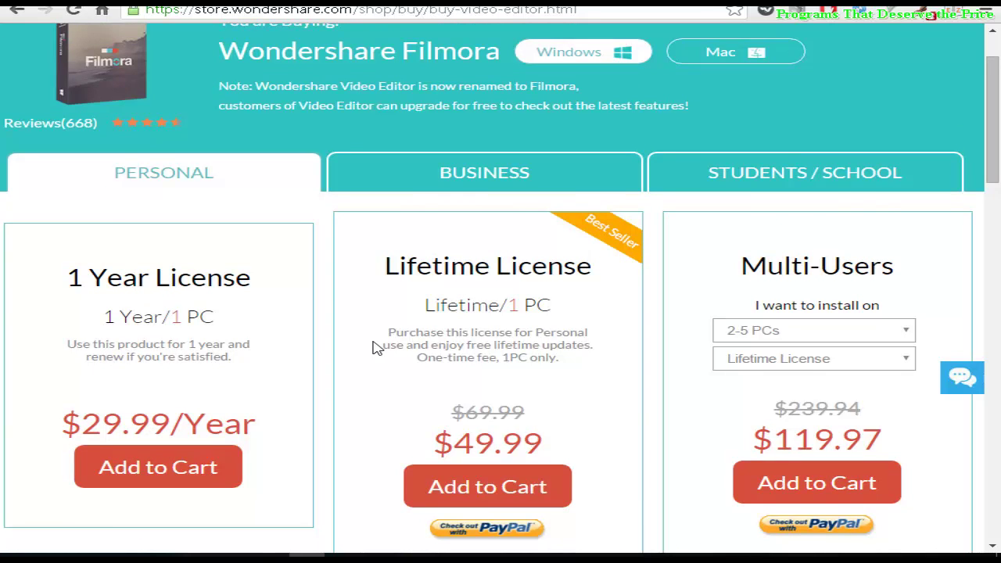
scroll(373, 348, "down", 1)
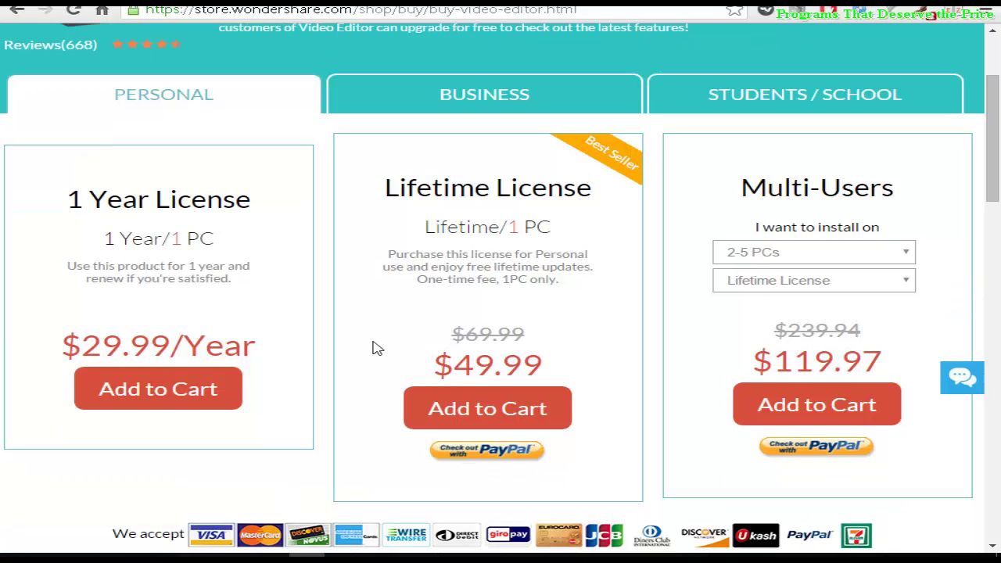